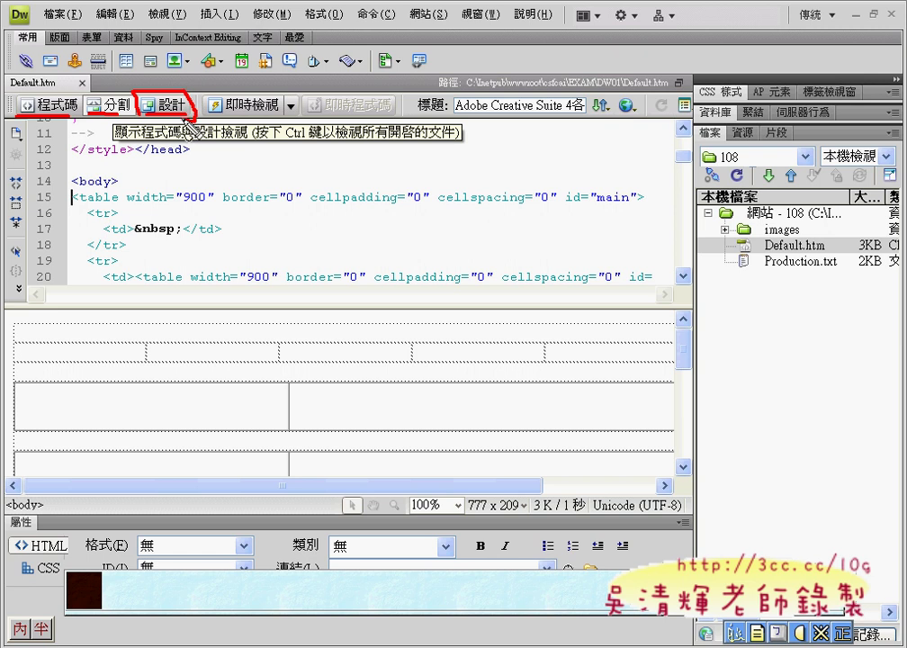
pyautogui.moveTo(124, 115)
pyautogui.mouseDown()
pyautogui.moveTo(123, 83)
pyautogui.moveTo(106, 72)
pyautogui.moveTo(90, 77)
pyautogui.moveTo(135, 94)
pyautogui.moveTo(63, 54)
pyautogui.moveTo(49, 68)
pyautogui.moveTo(52, 88)
pyautogui.moveTo(52, 79)
pyautogui.moveTo(74, 84)
pyautogui.mouseUp()
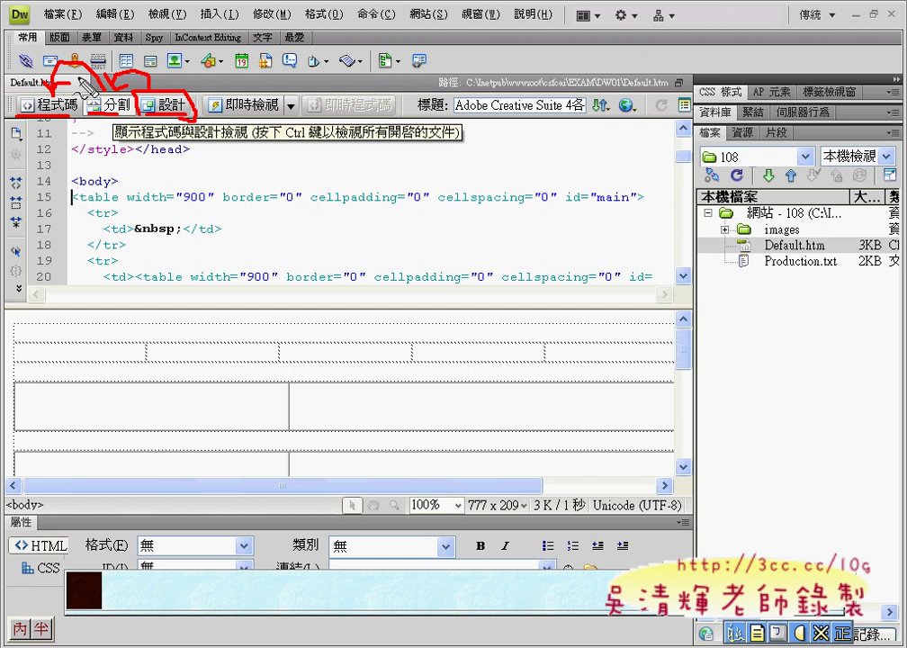
pyautogui.press('Escape')
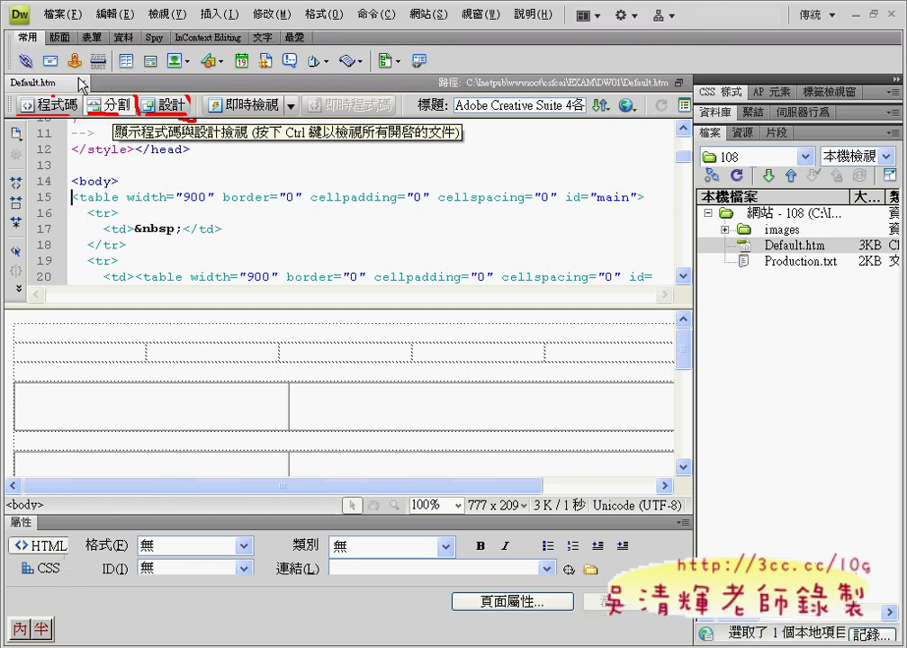
# Switch Default.htm to Design view after comparing it with Split view.
pyautogui.click(161, 106)
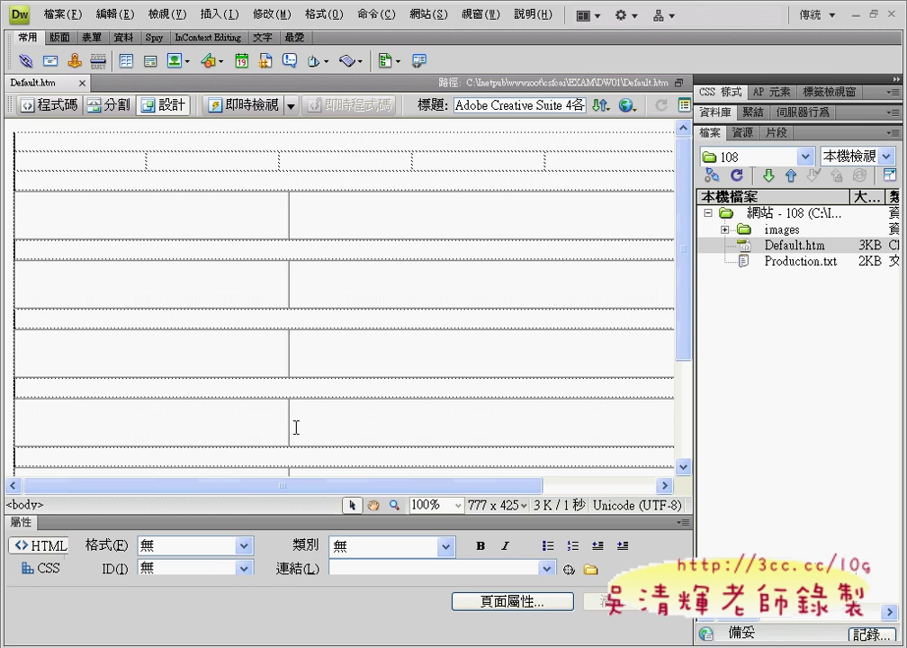
pyautogui.click(105, 106)
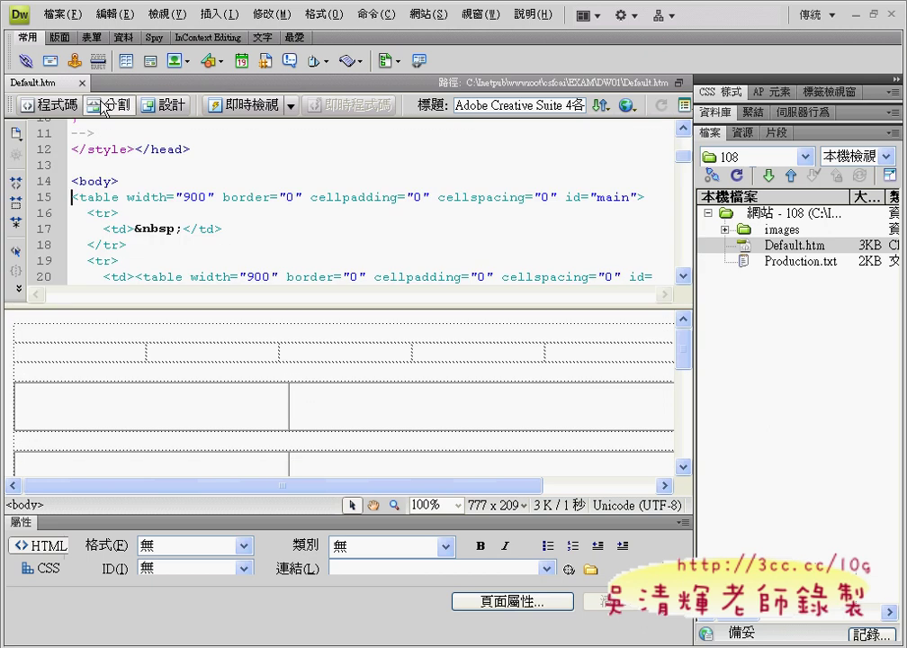
pyautogui.click(169, 107)
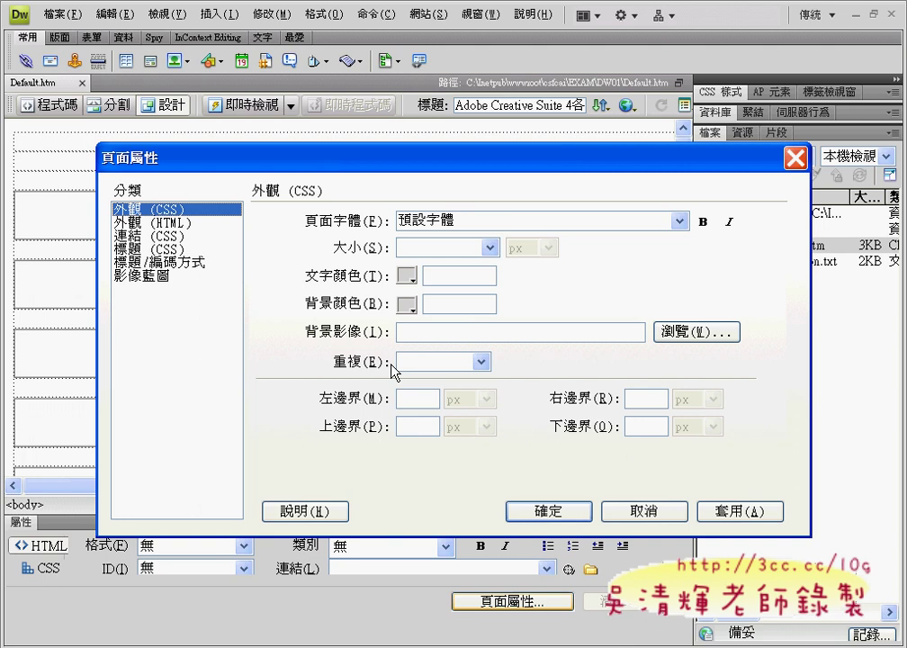
# Edit the font list from the page font setting and add 新細明體 as the first font of a new entry.
pyautogui.doubleClick(432, 221)
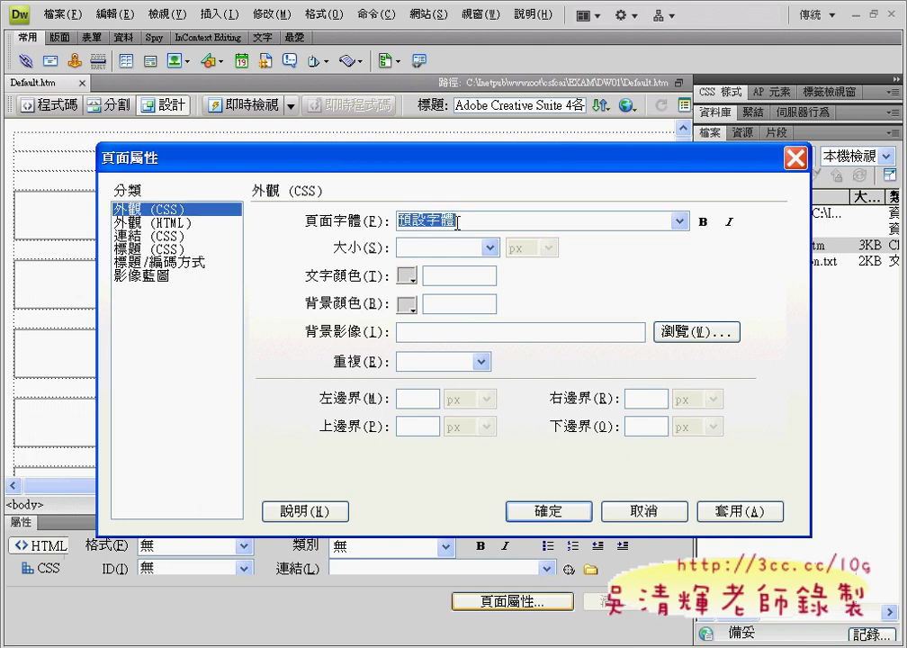
pyautogui.click(680, 225)
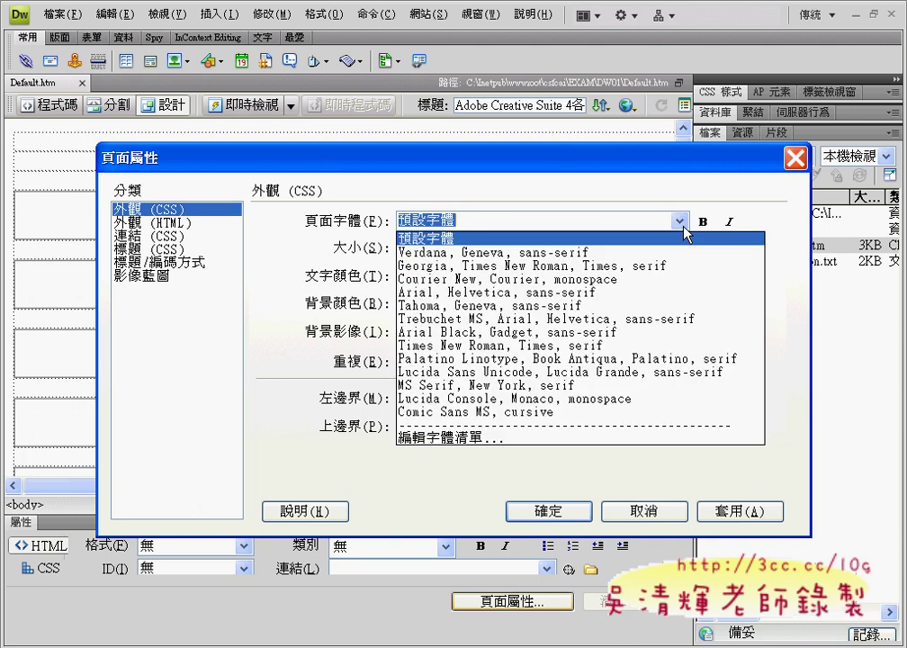
pyautogui.click(447, 439)
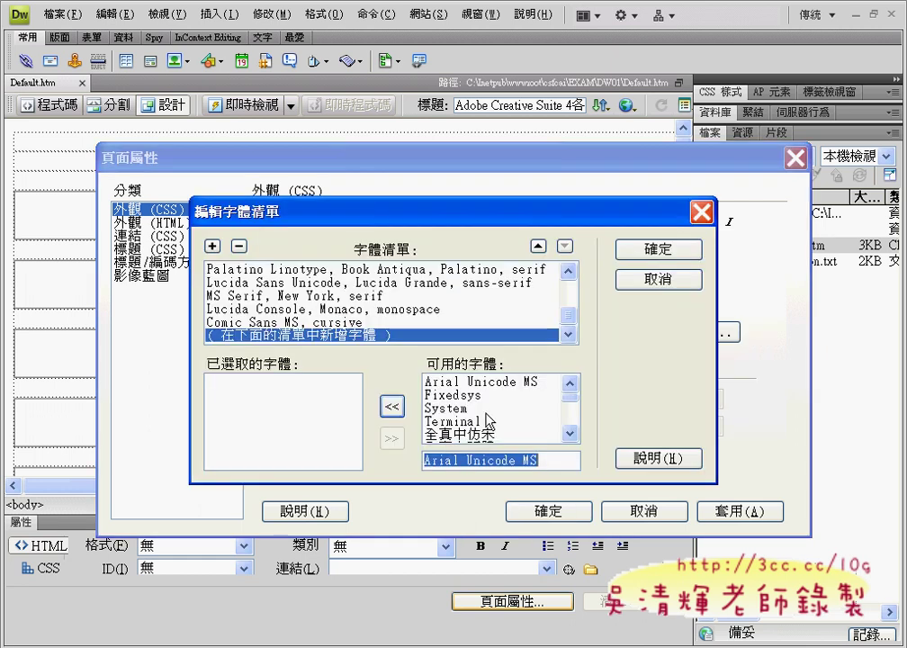
pyautogui.click(573, 433)
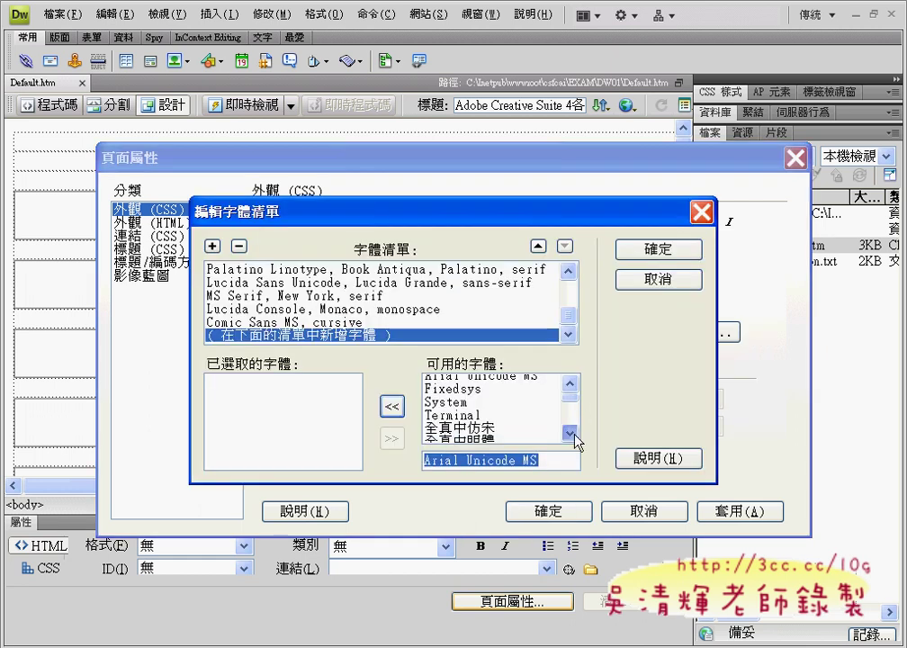
pyautogui.click(572, 433)
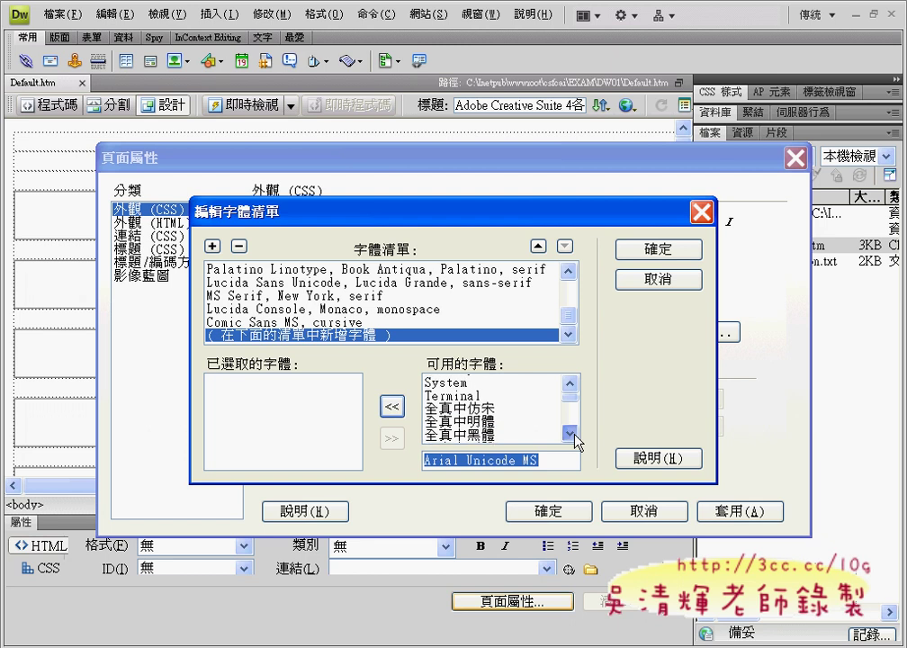
pyautogui.click(572, 432)
pyautogui.click(572, 432)
pyautogui.click(572, 433)
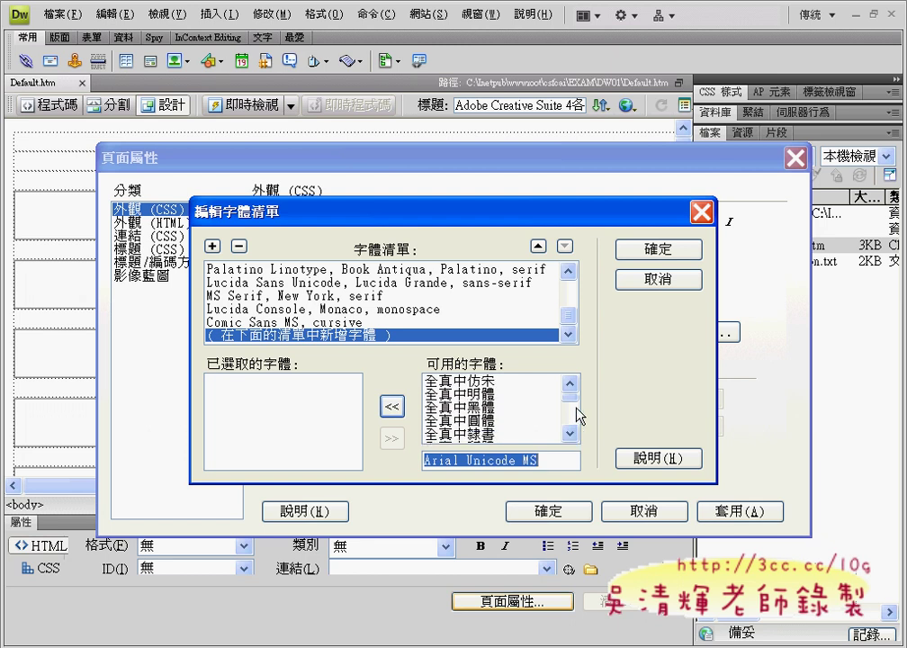
pyautogui.moveTo(572, 405); pyautogui.dragTo(568, 411)
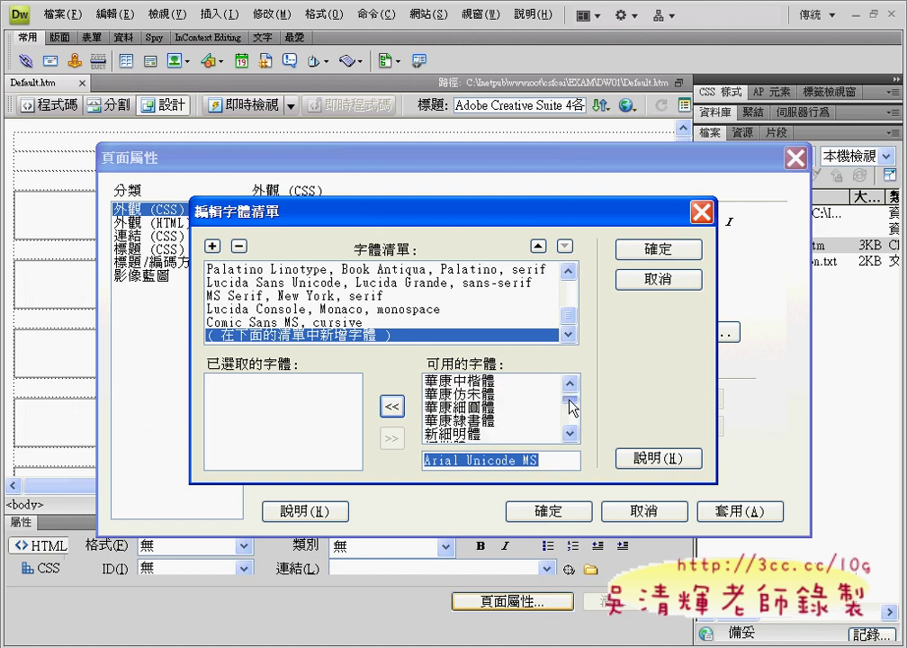
pyautogui.click(473, 434)
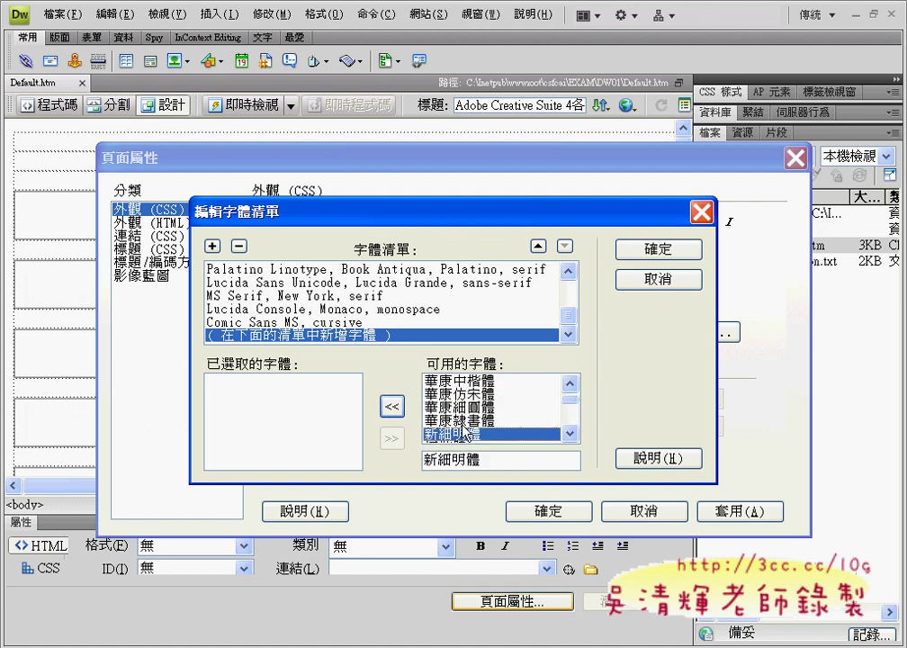
pyautogui.click(392, 407)
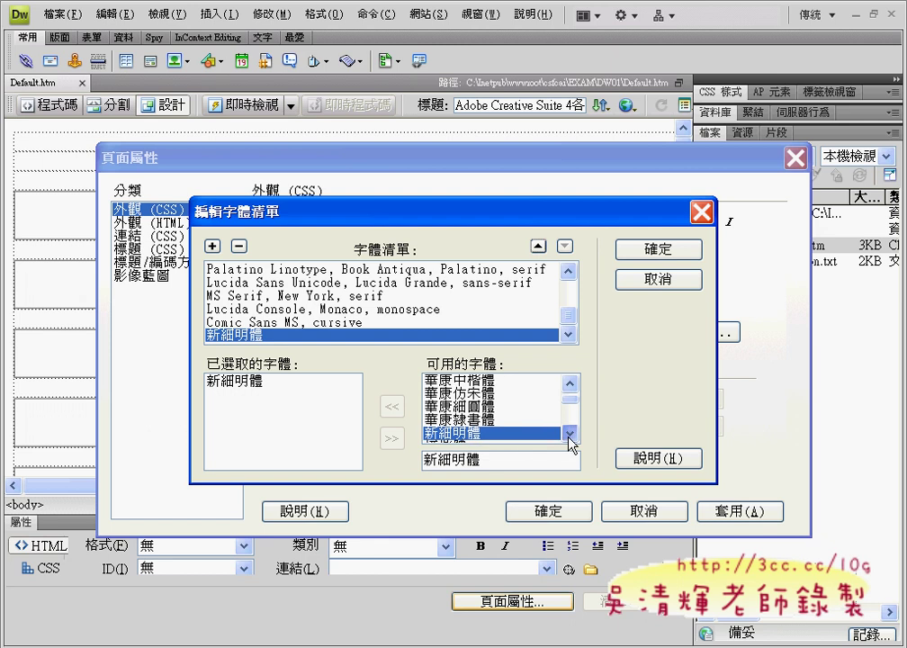
# Add 標楷體 as the second font of the new font list entry and confirm the list.
pyautogui.click(568, 434)
pyautogui.click(569, 433)
pyautogui.click(568, 434)
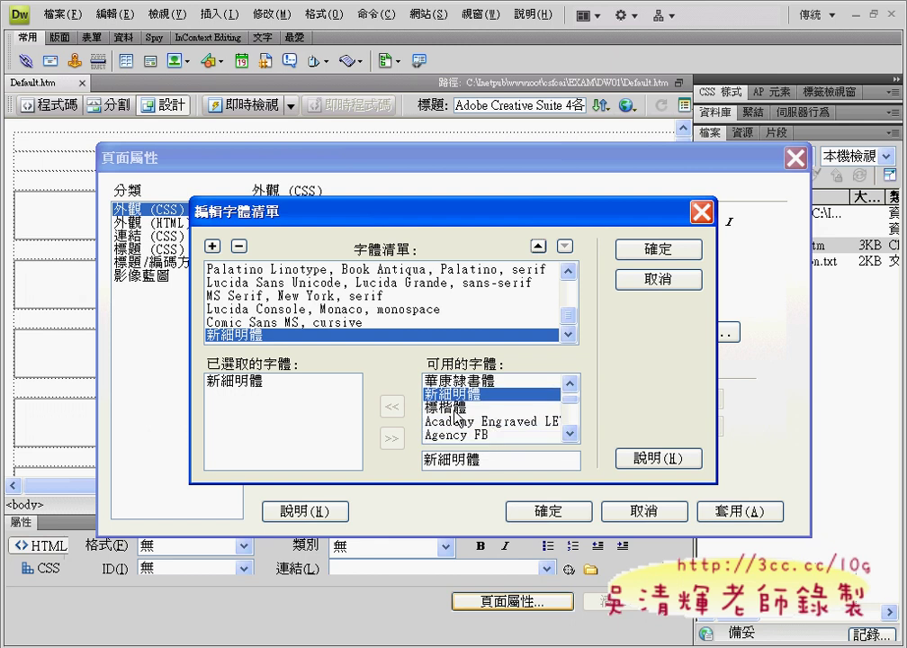
pyautogui.click(450, 408)
pyautogui.click(393, 408)
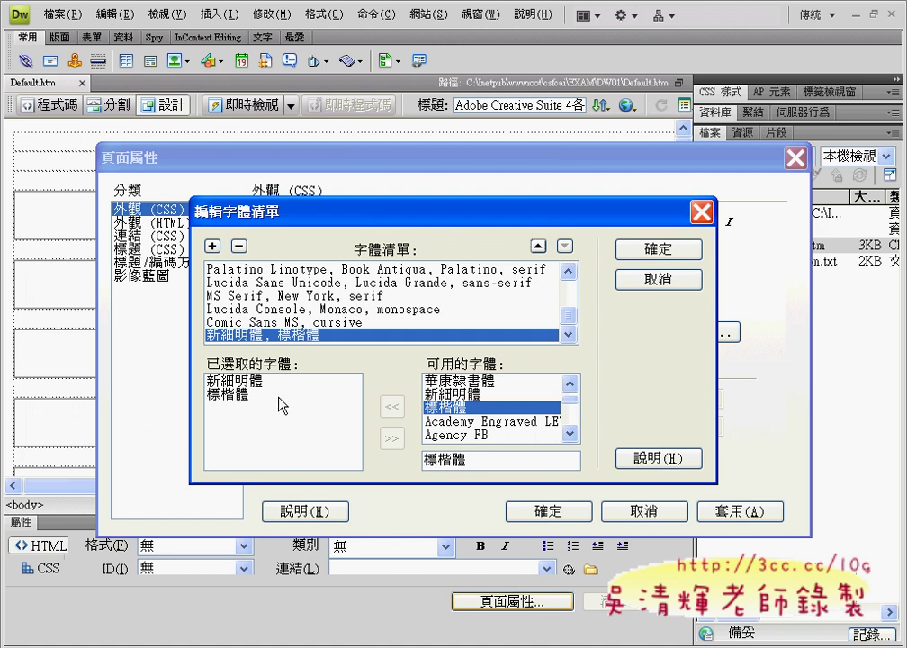
pyautogui.click(639, 255)
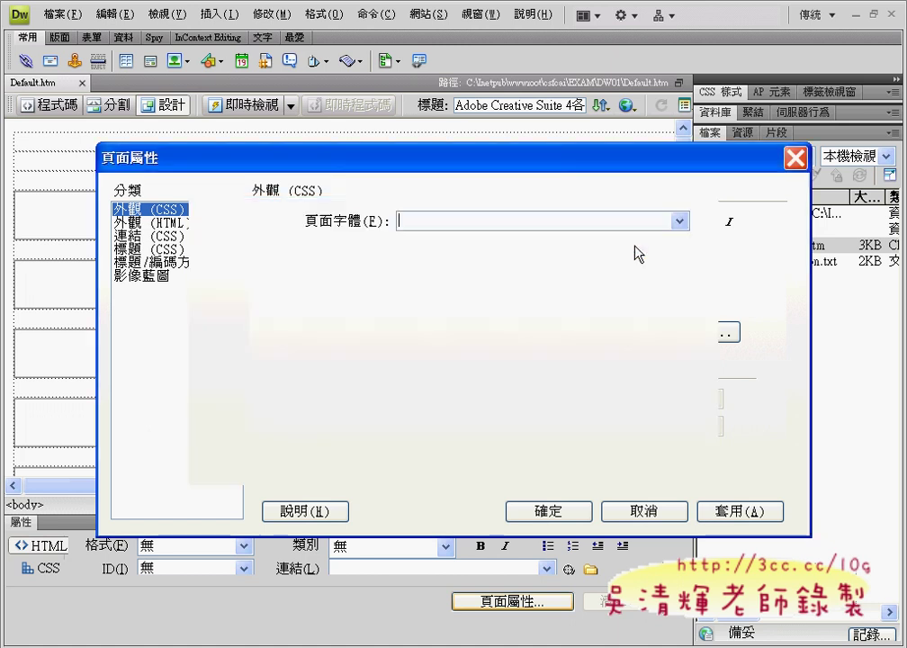
# Set the page font to "新細明體, 標楷體" and the font size to 14 pt.
pyautogui.click(679, 222)
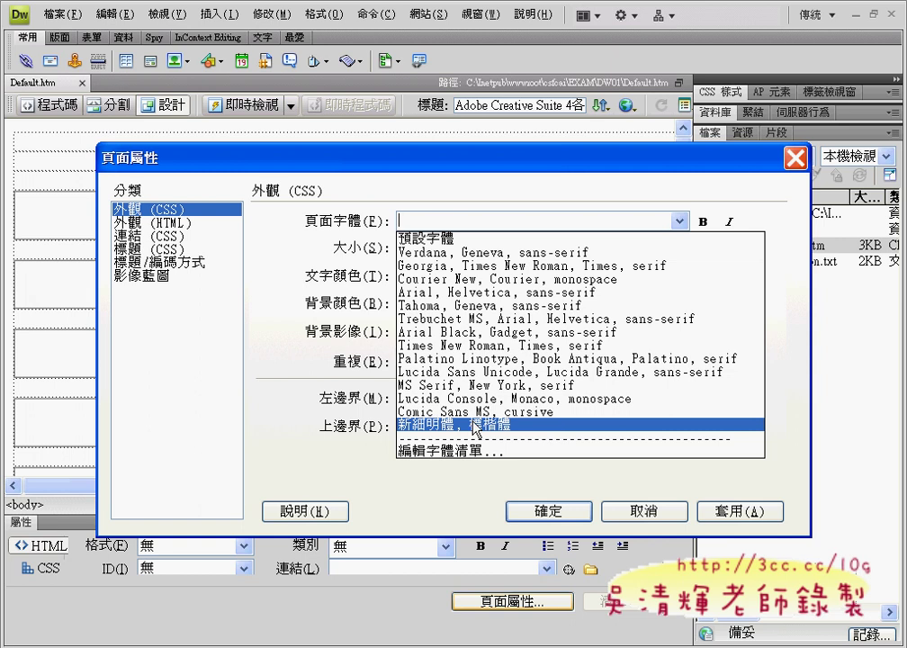
pyautogui.click(565, 430)
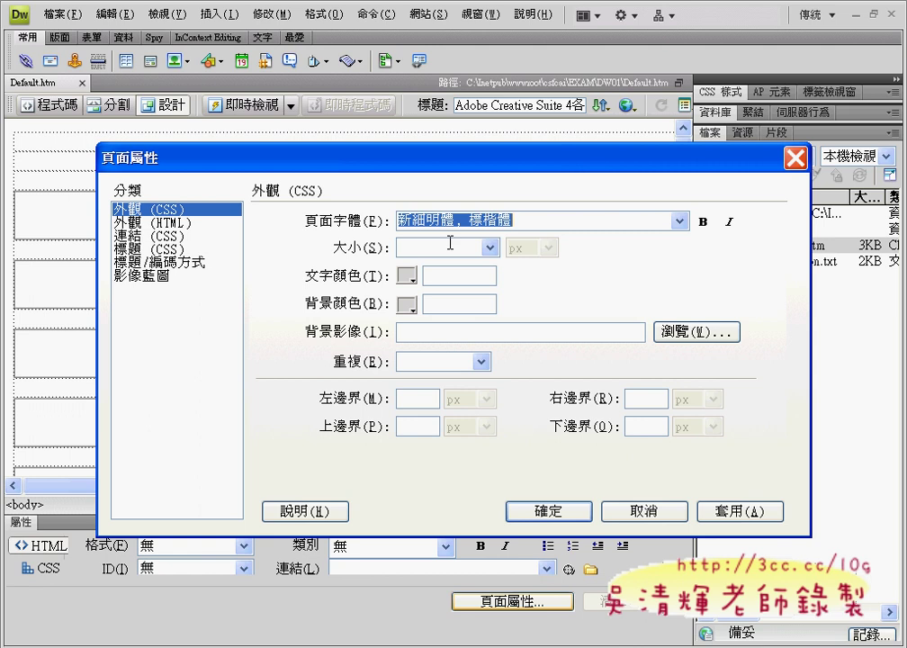
pyautogui.click(491, 247)
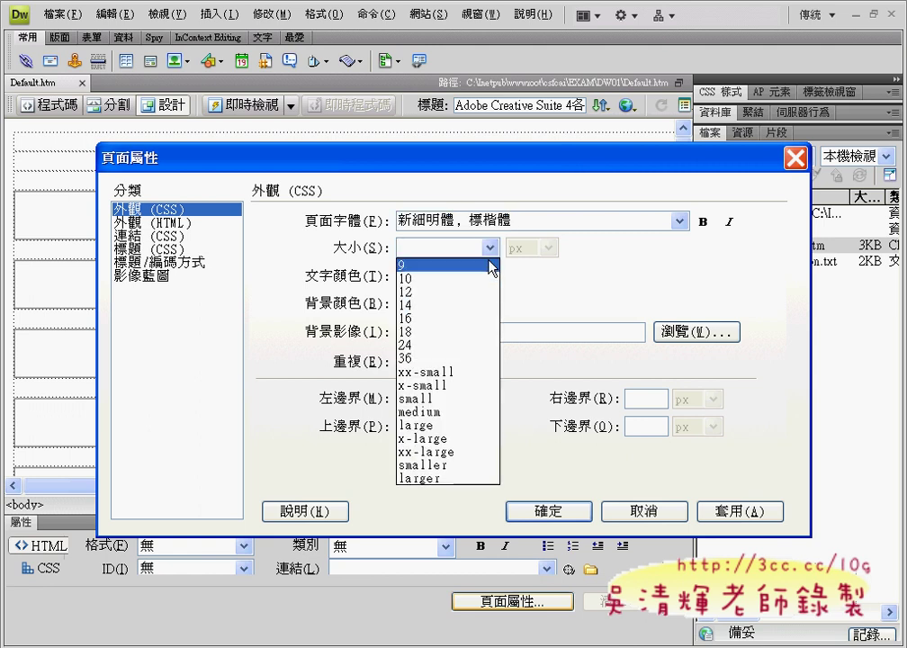
pyautogui.click(481, 306)
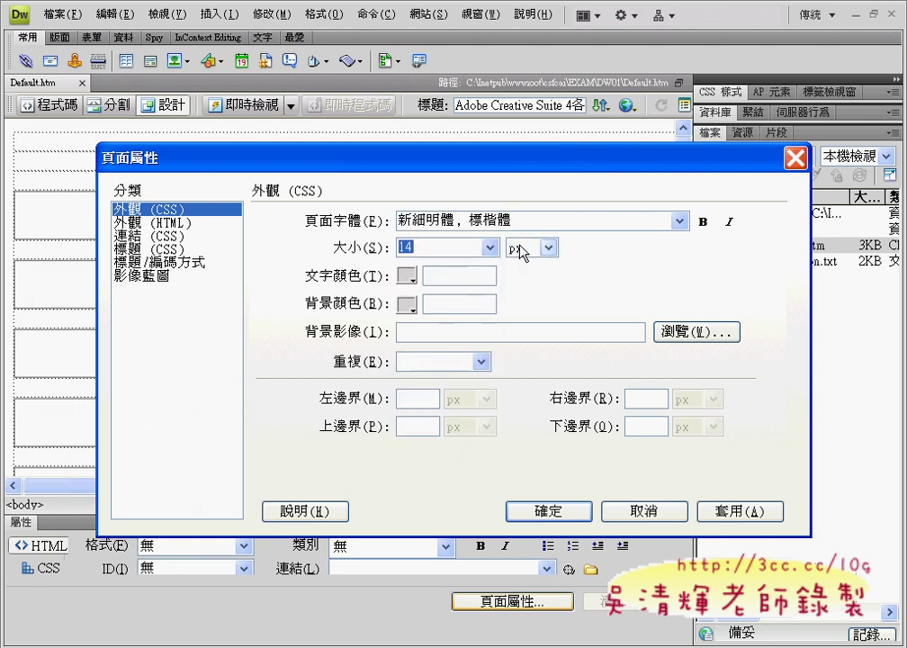
pyautogui.click(552, 254)
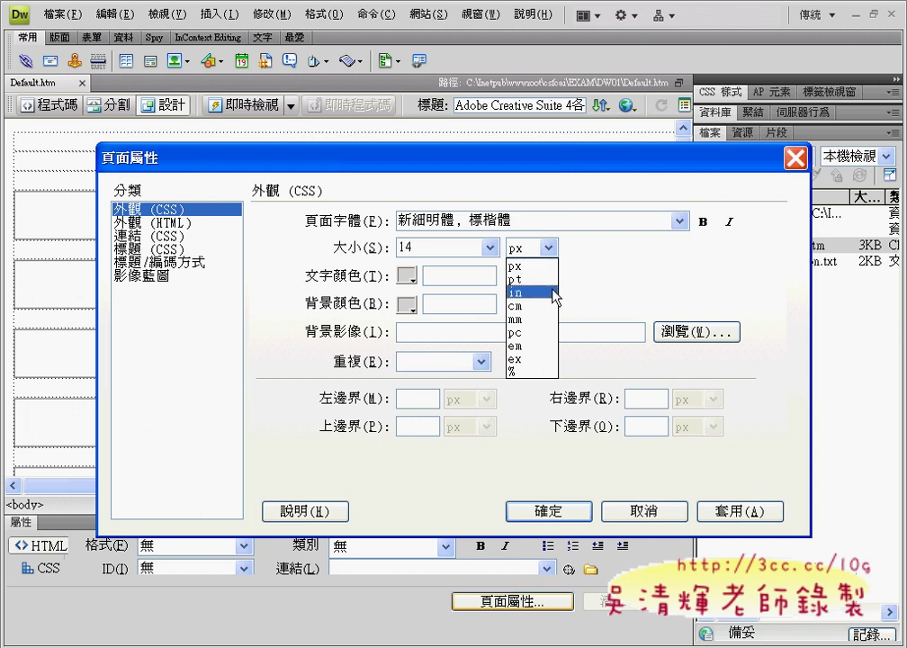
pyautogui.click(550, 280)
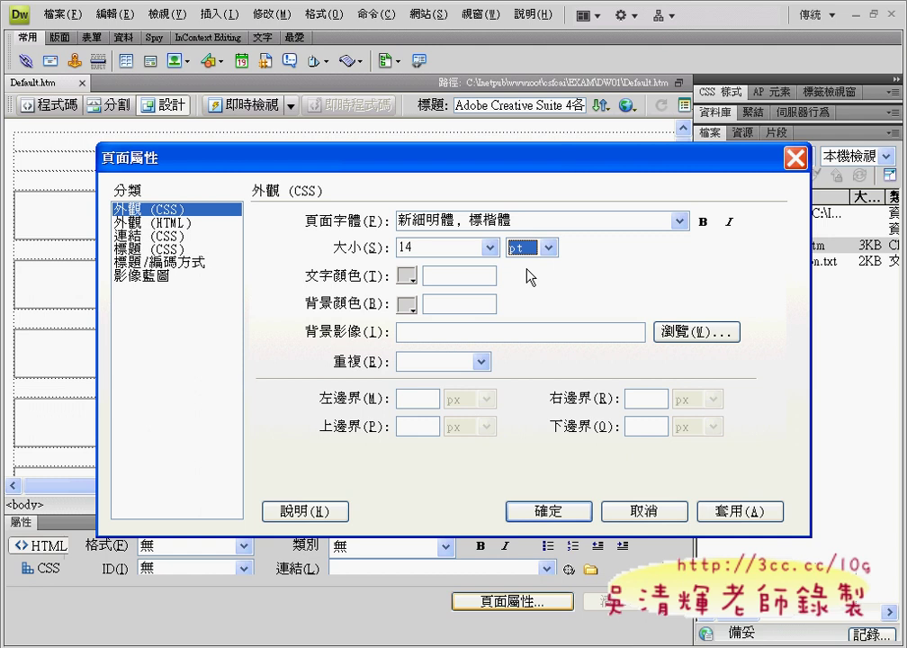
# Set the page's text color to #FFF and its background color to #191919.
pyautogui.click(448, 278)
pyautogui.write('#FFF')
pyautogui.click(452, 306)
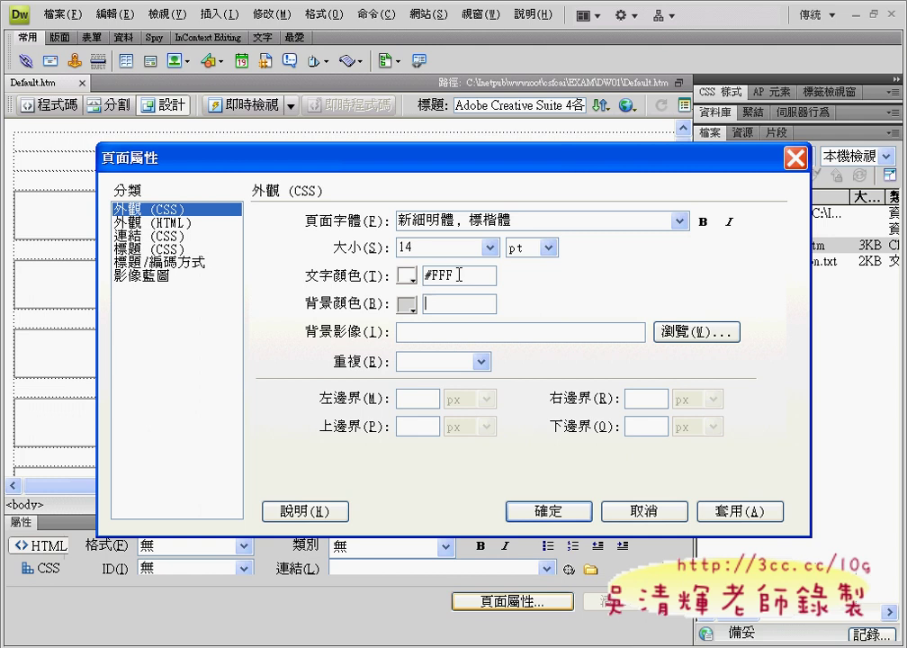
pyautogui.click(455, 309)
pyautogui.write('#191919')
# Set the page's left, top, right and bottom margins to 0 px and confirm the page properties.
pyautogui.click(439, 328)
pyautogui.write('0')
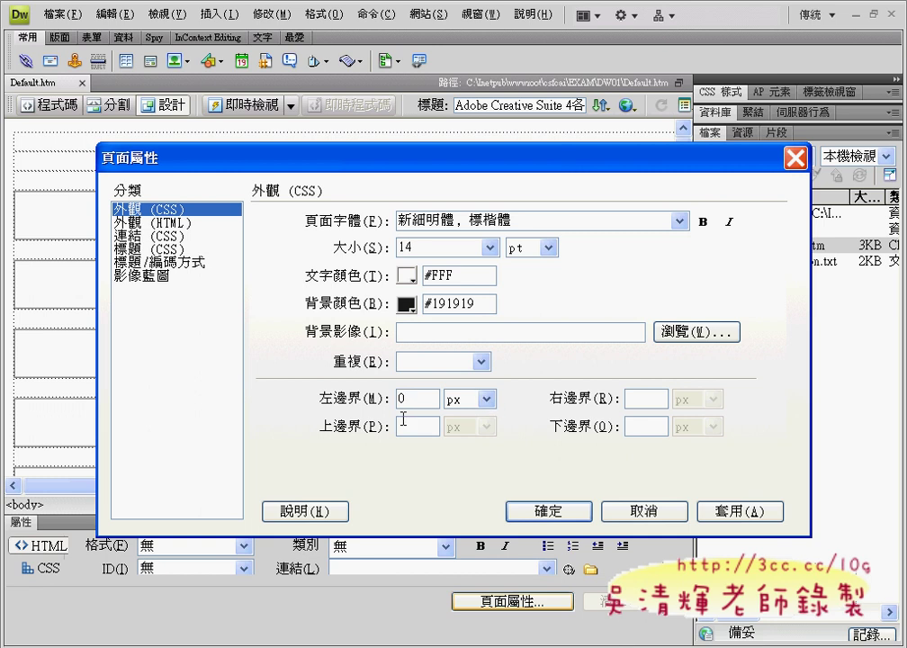
pyautogui.write('0')
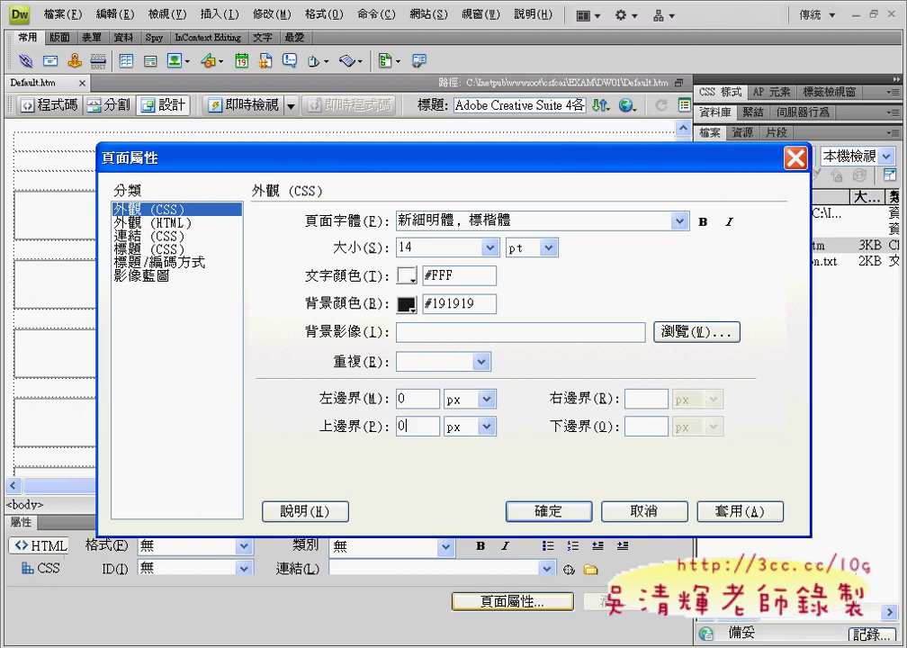
pyautogui.click(635, 396)
pyautogui.write('0')
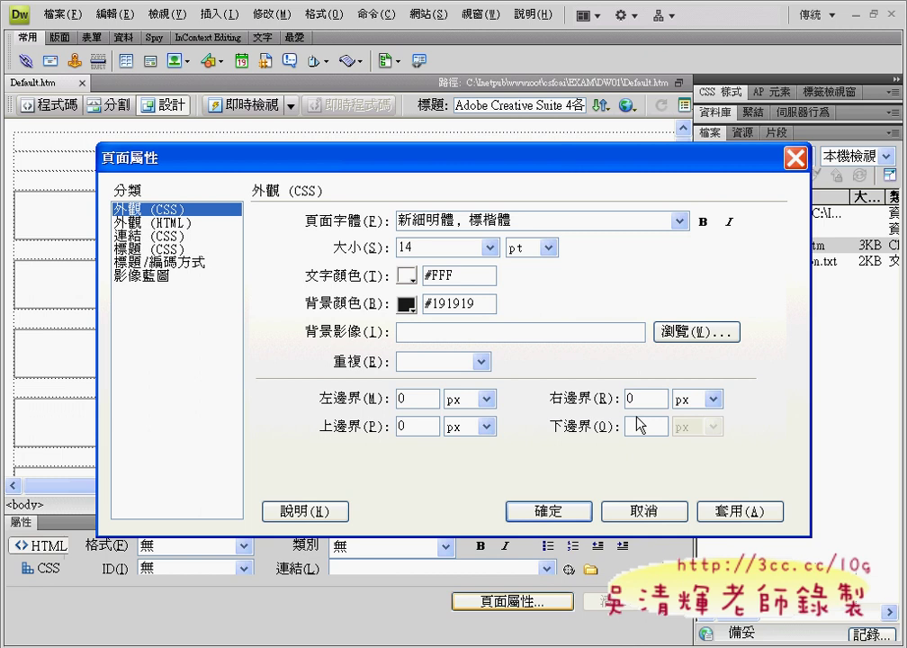
pyautogui.click(643, 428)
pyautogui.write('0')
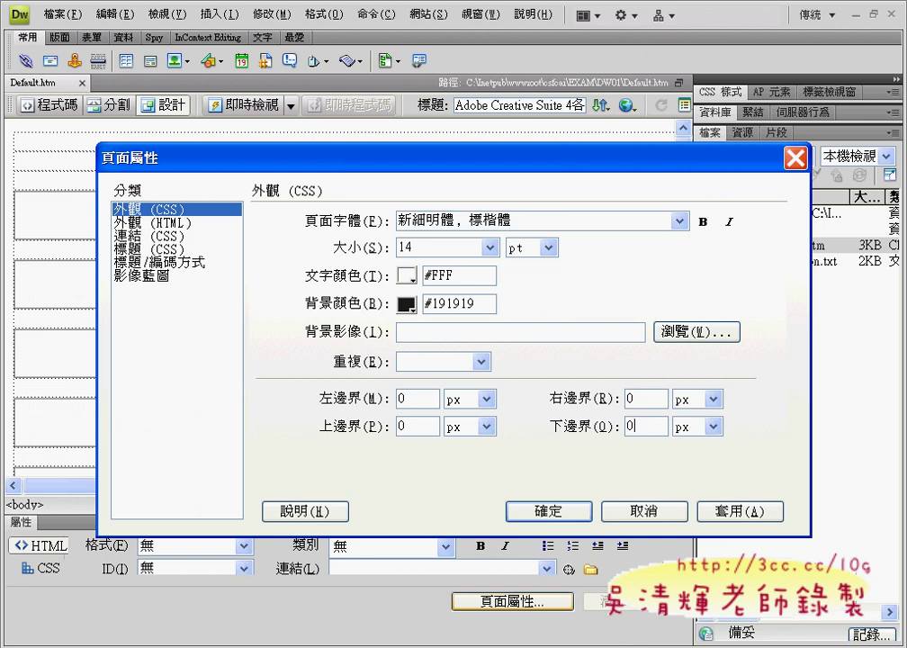
pyautogui.click(559, 511)
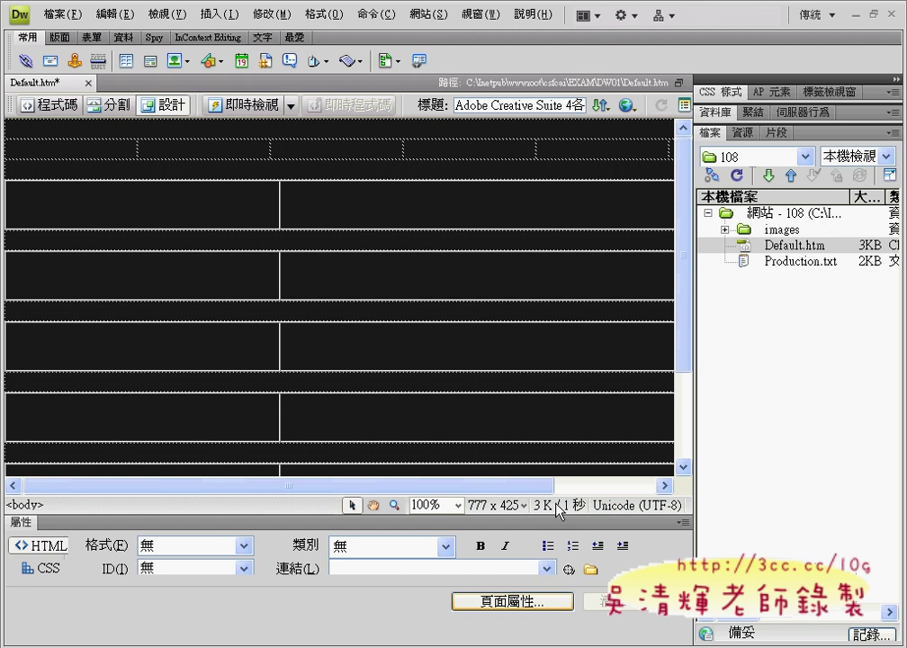
pyautogui.click(242, 338)
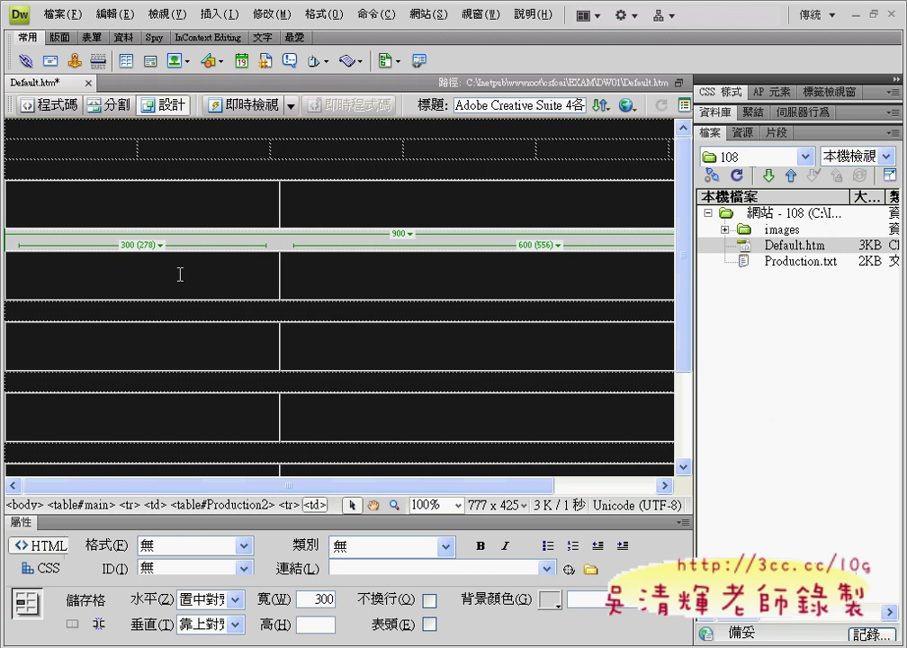
pyautogui.click(184, 342)
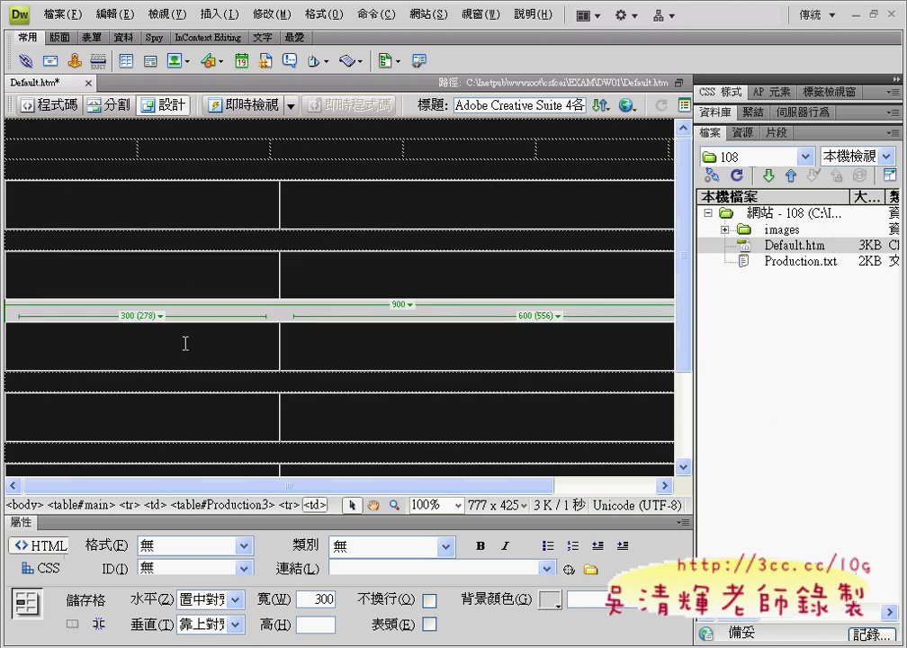
pyautogui.press('ctrl')
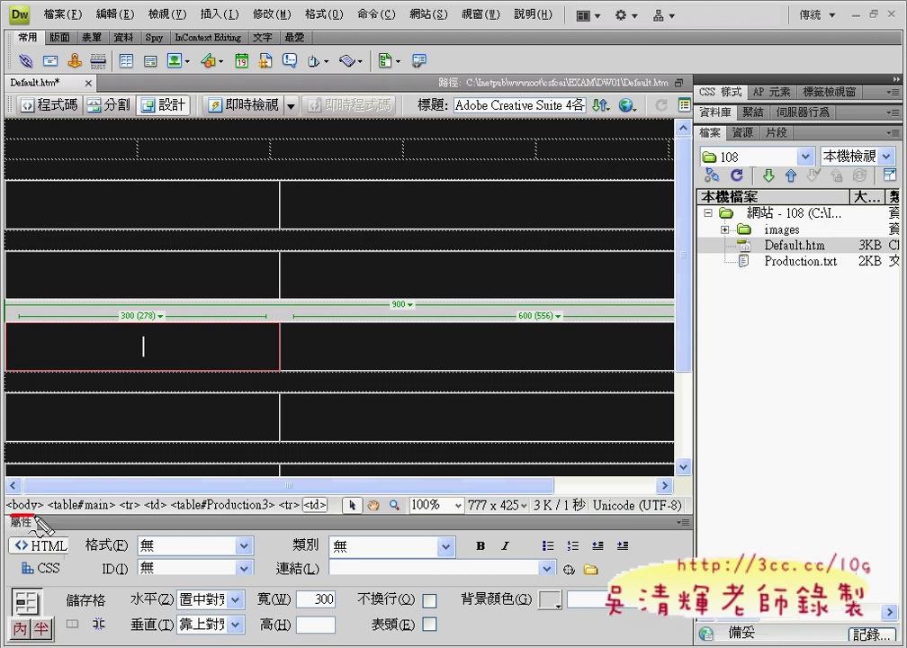
pyautogui.moveTo(38, 519)
pyautogui.mouseDown()
pyautogui.moveTo(342, 525)
pyautogui.moveTo(336, 495)
pyautogui.moveTo(9, 500)
pyautogui.moveTo(9, 516)
pyautogui.moveTo(83, 524)
pyautogui.mouseUp()
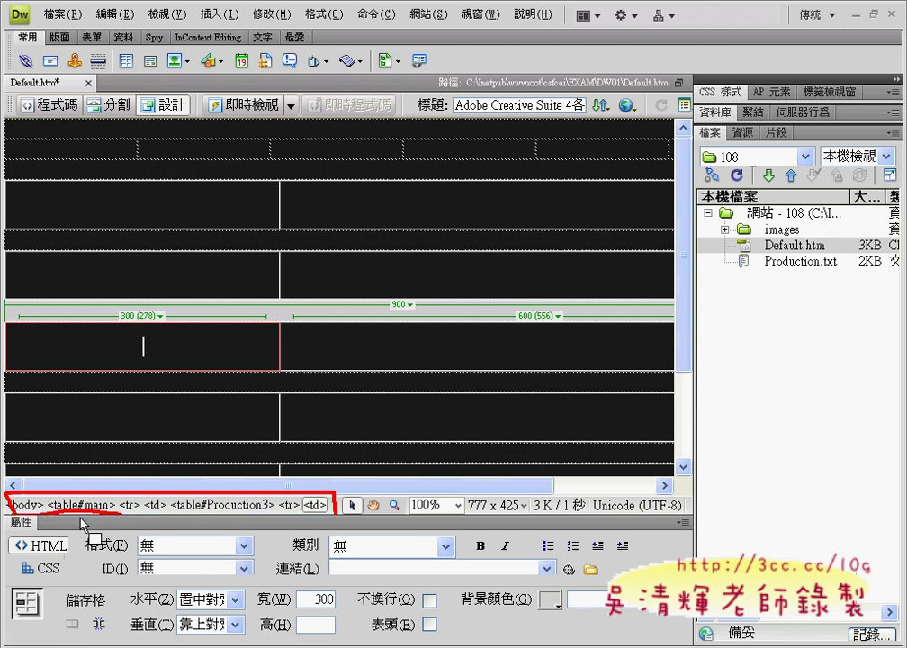
pyautogui.press('Escape')
# Select the outer table with the id main that encloses the product tables.
pyautogui.click(136, 349)
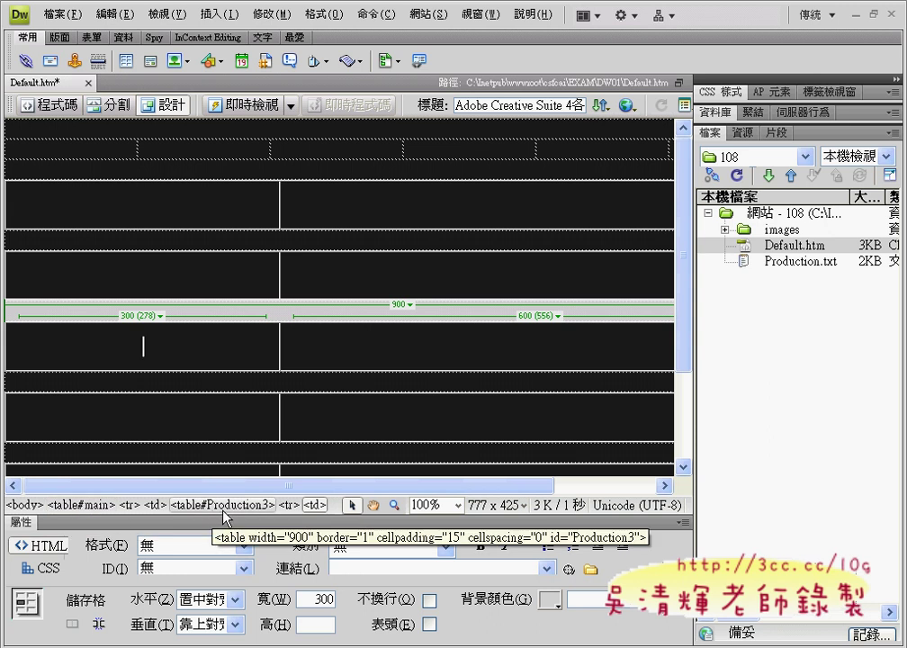
pyautogui.click(85, 506)
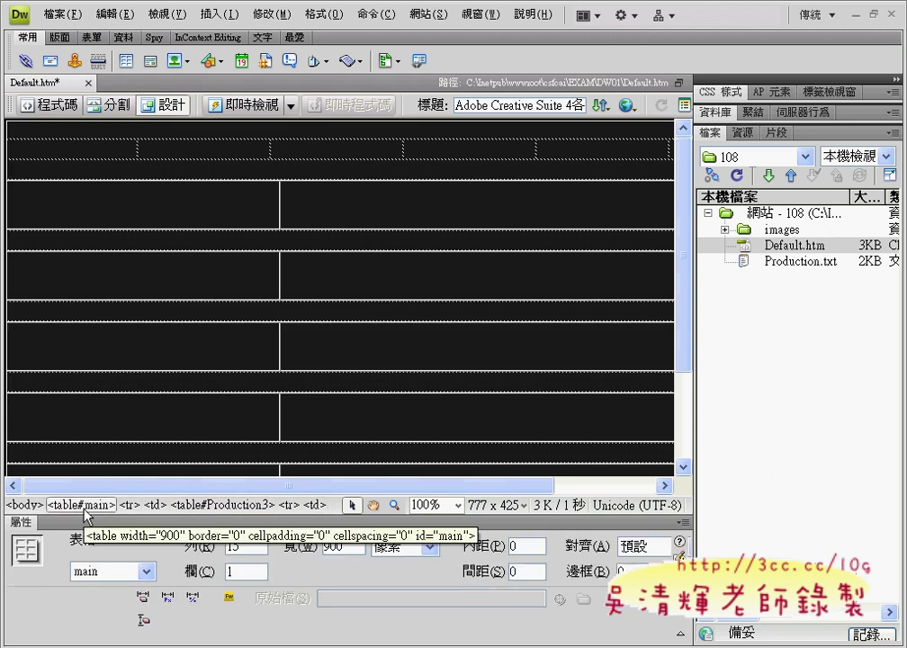